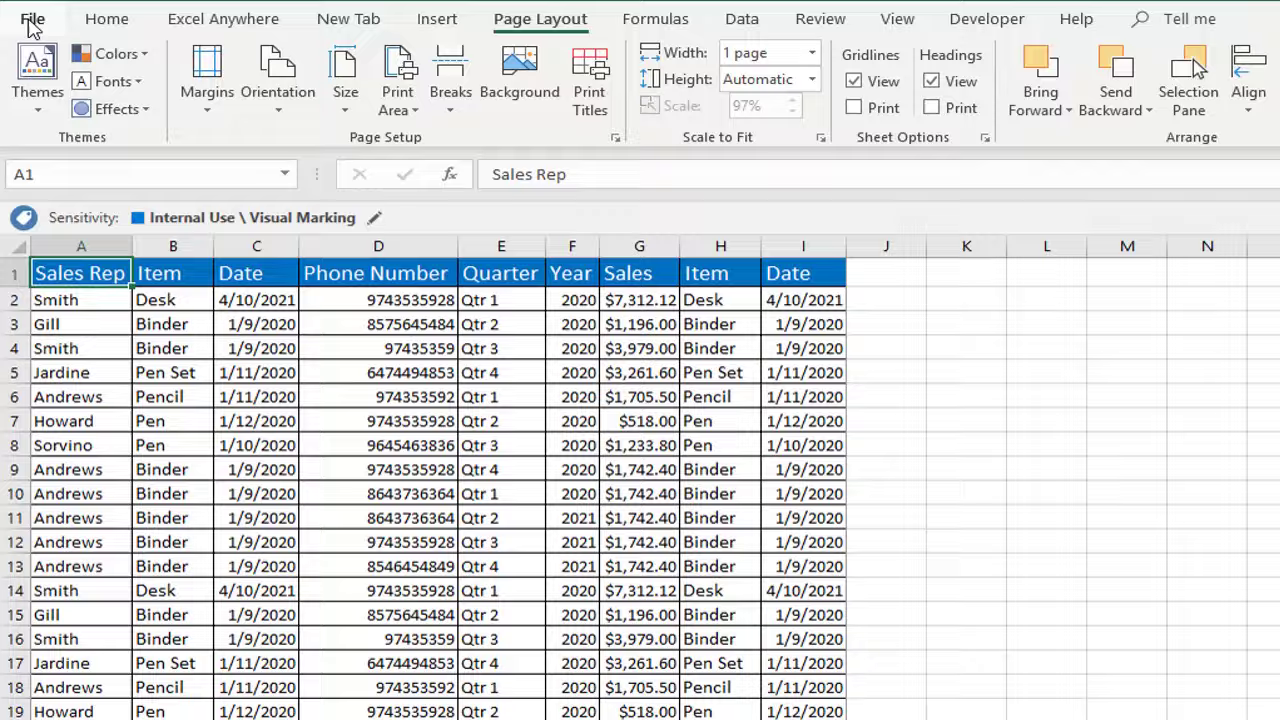
- Look over the Save As locations in Backstage, then go back to the sales worksheet
left_click(25, 15)
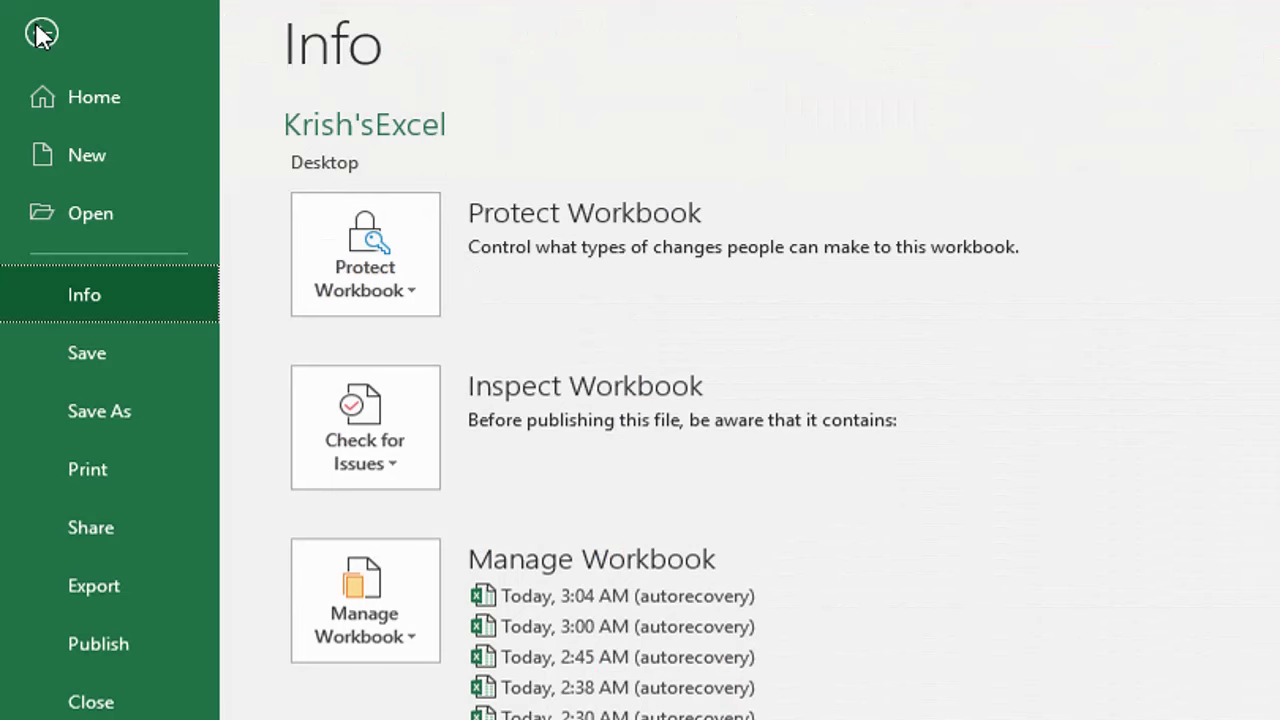
left_click(123, 413)
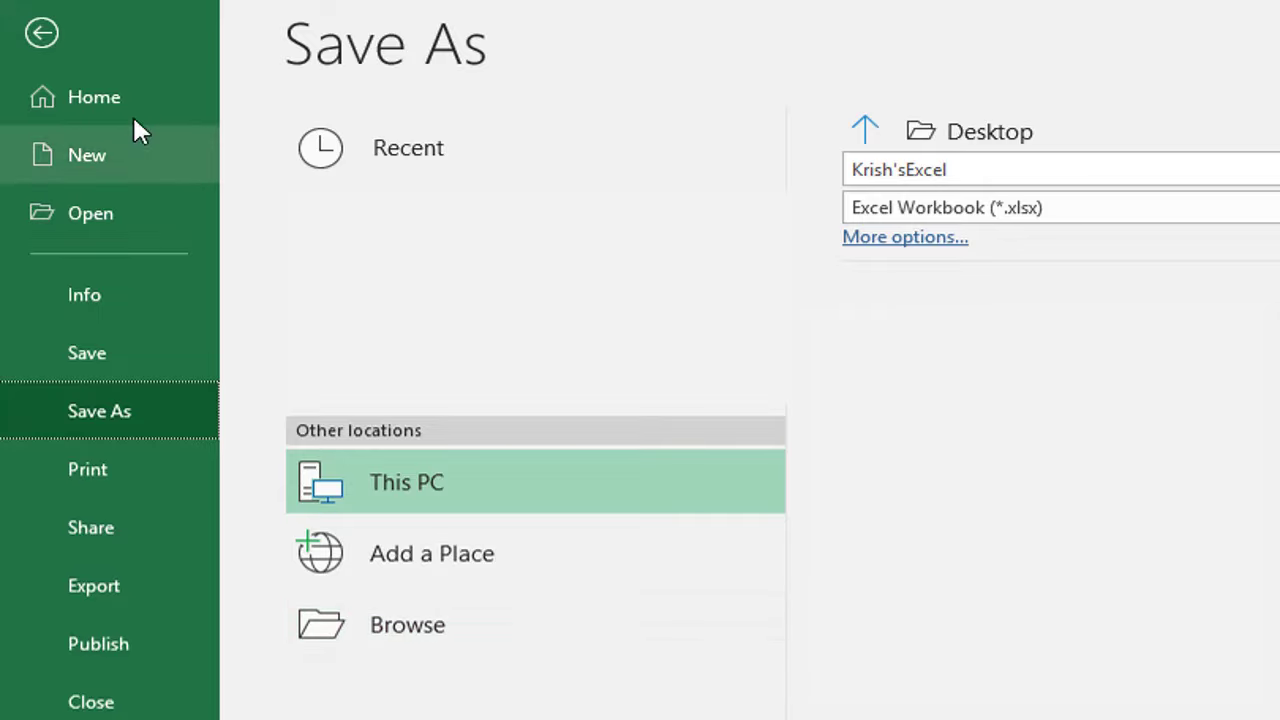
left_click(50, 35)
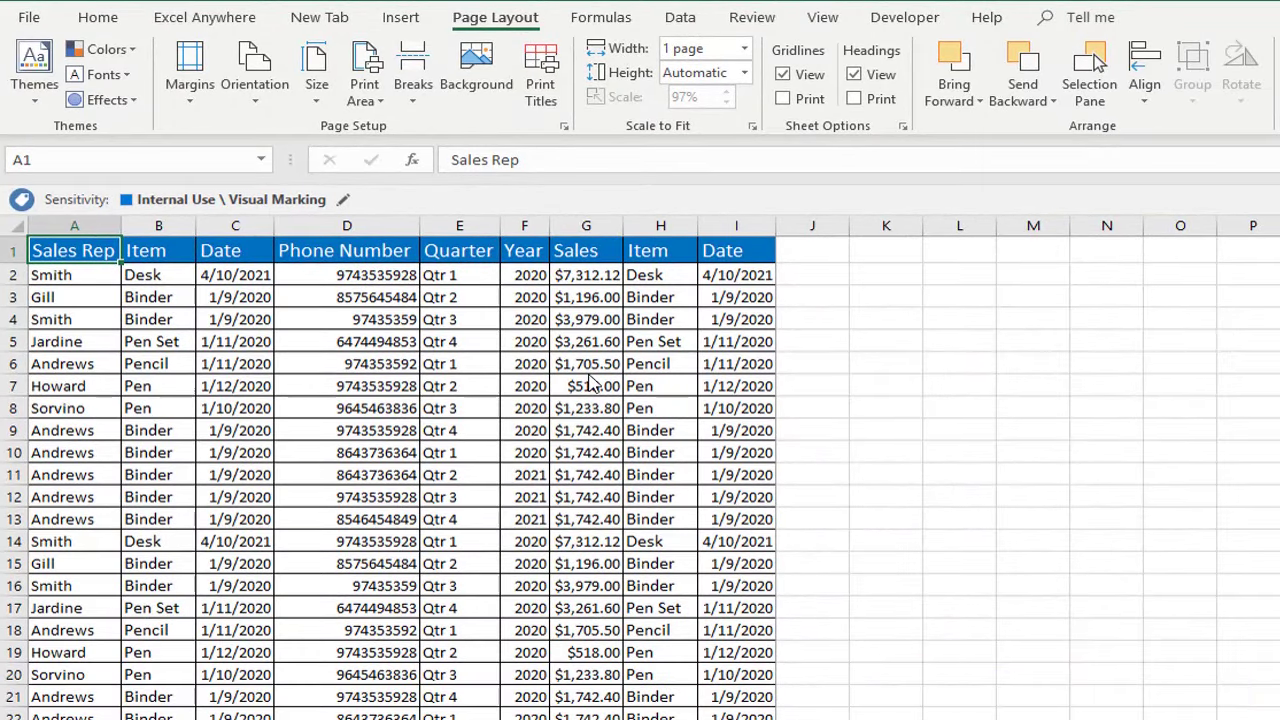
- Save the workbook as a PDF (*.pdf) file in the Desktop PDF folder
key("F12")
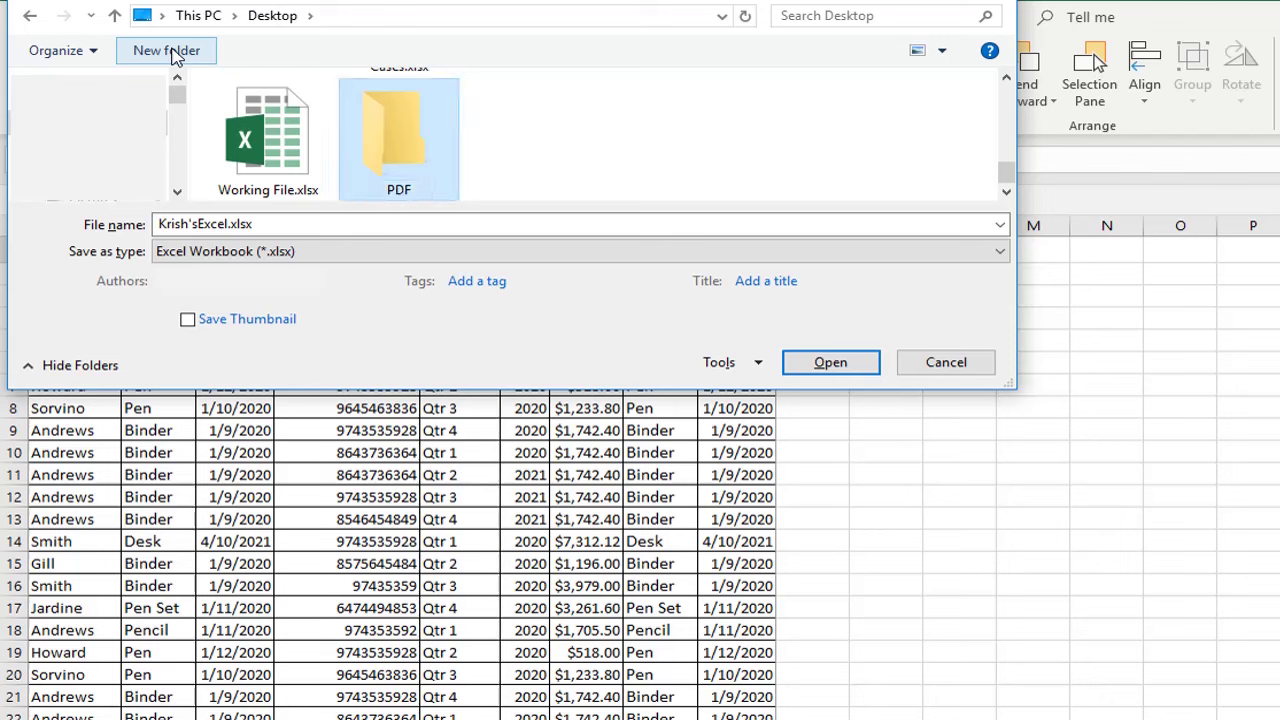
key("Return")
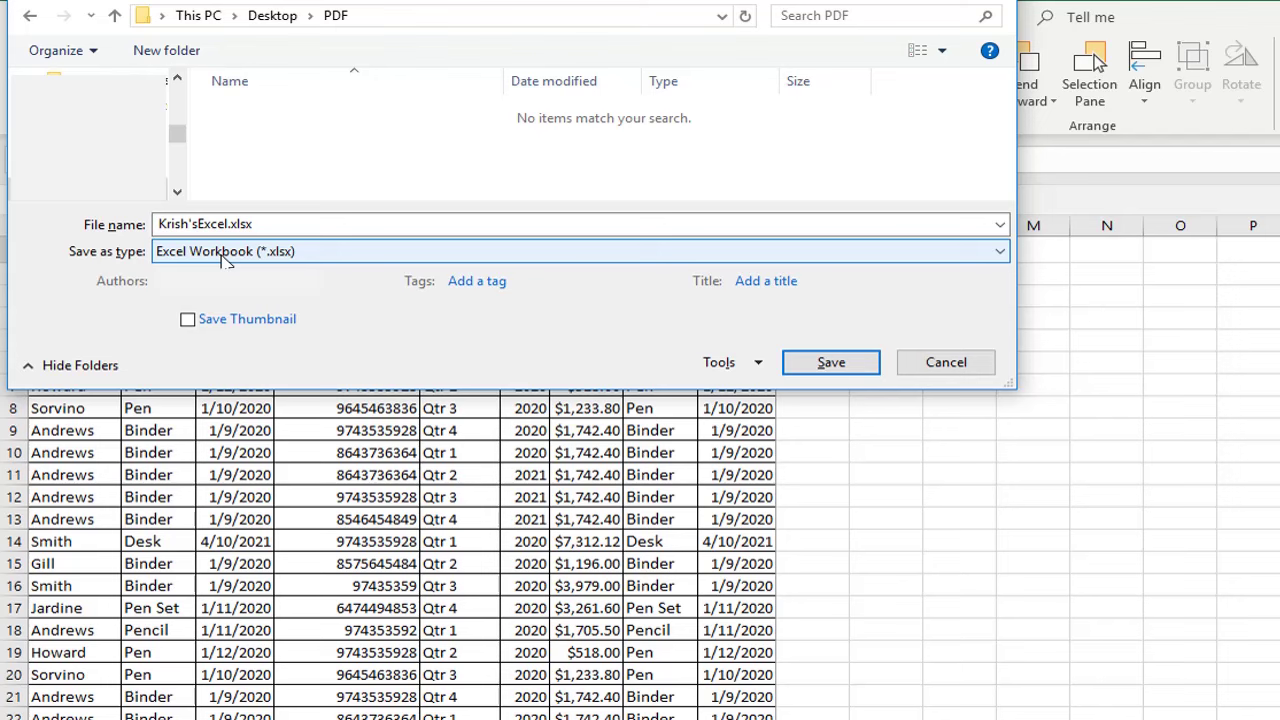
left_click(226, 258)
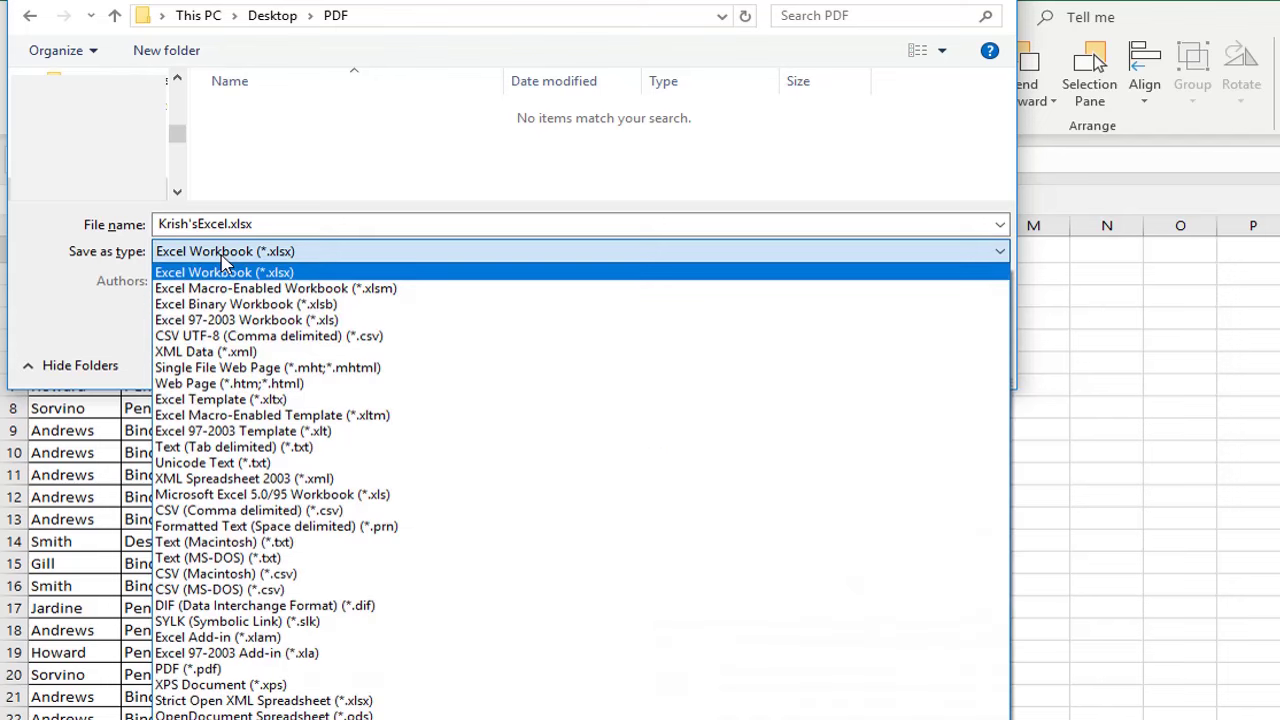
left_click(207, 672)
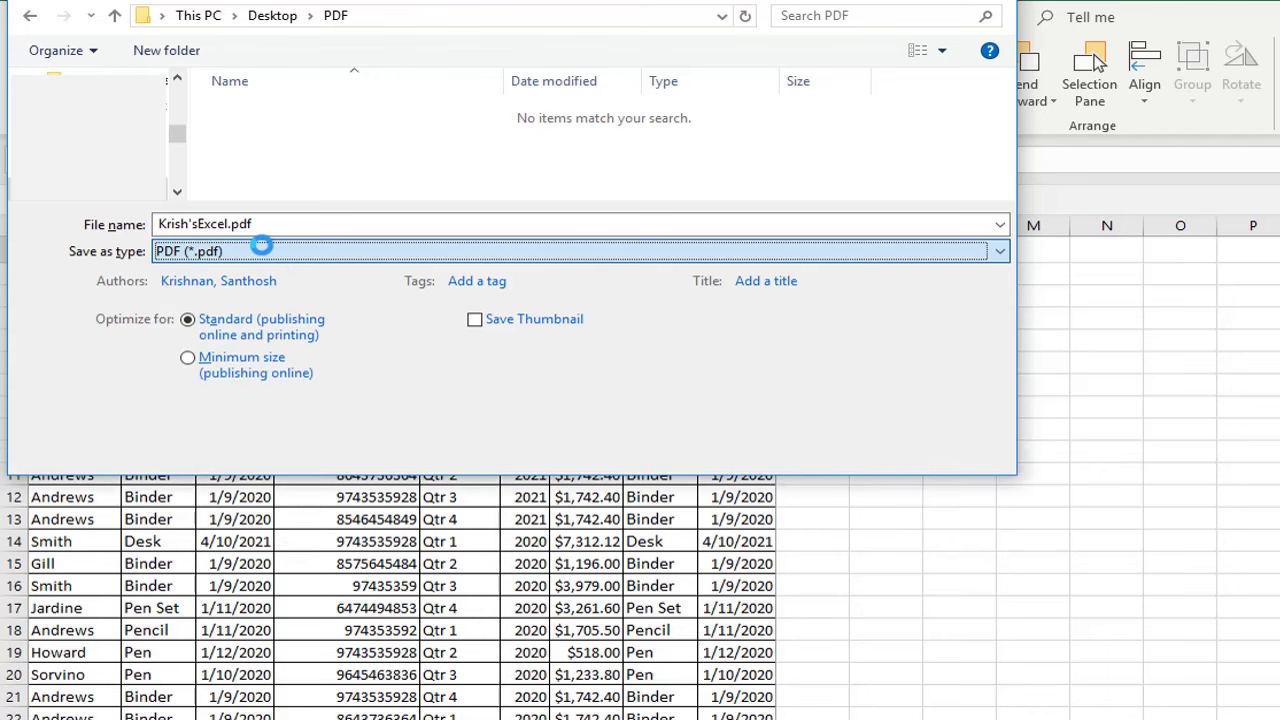
key("Tab")
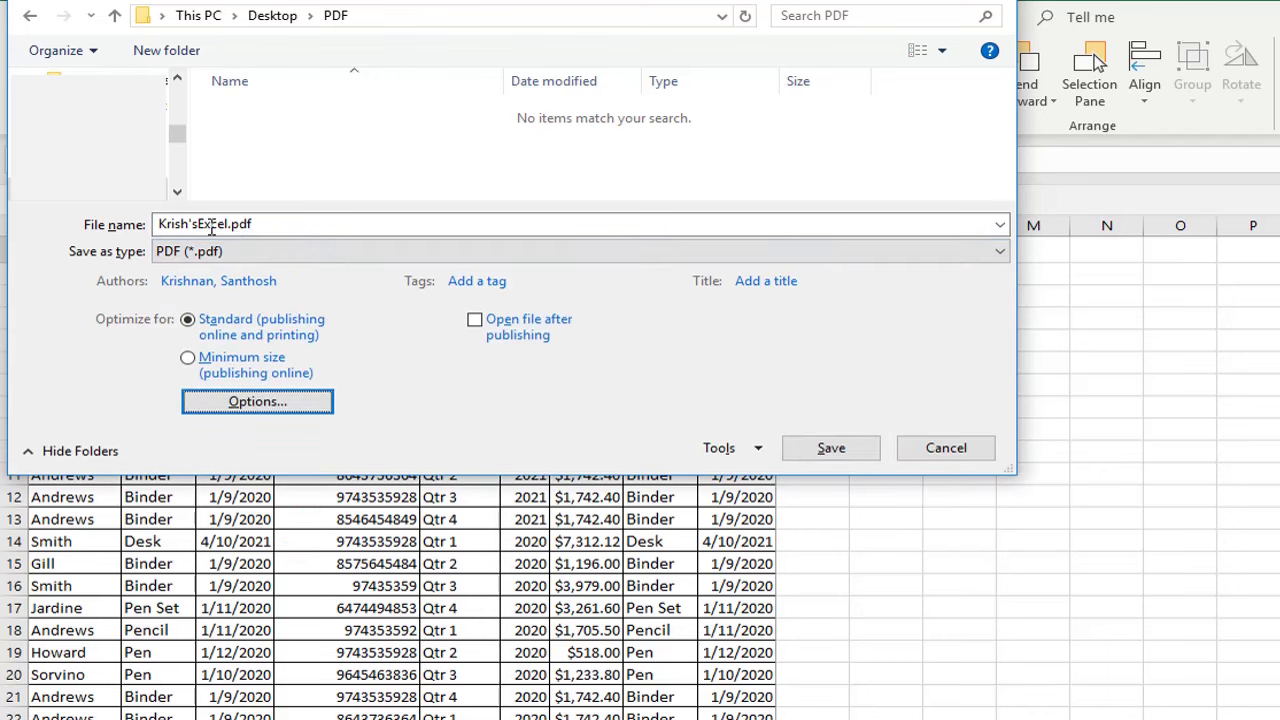
left_click(833, 450)
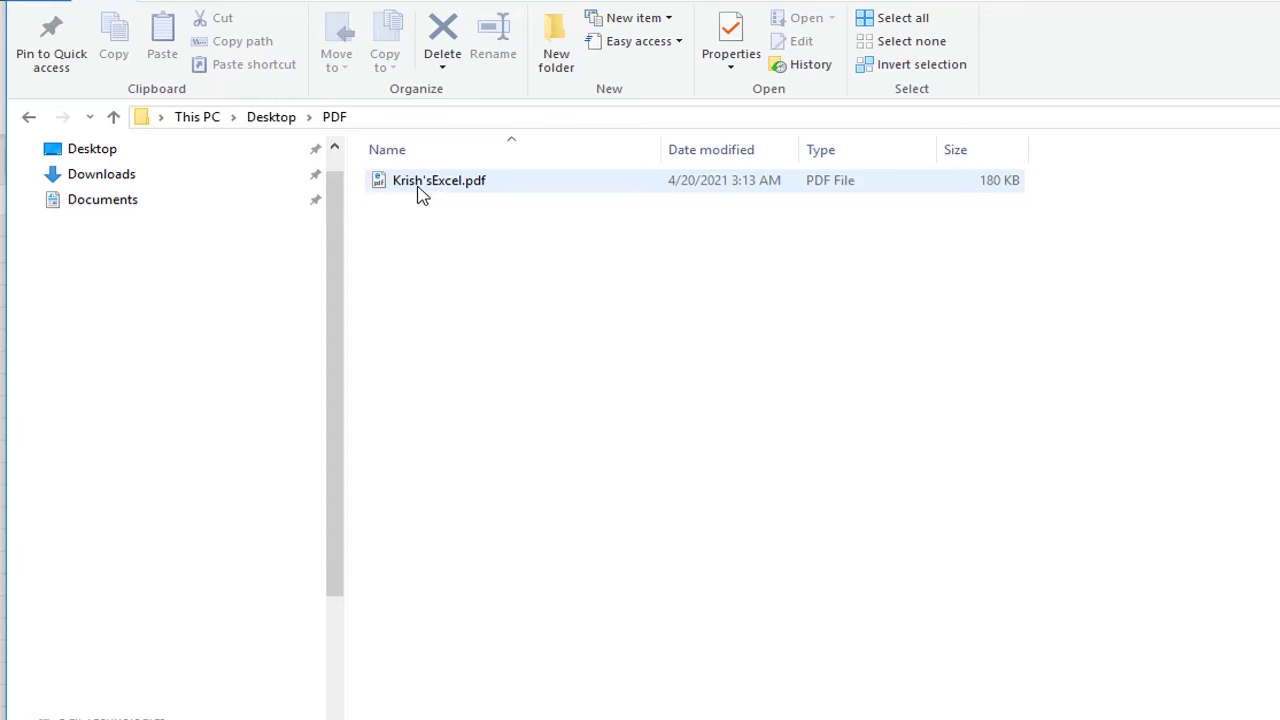
- Open the exported PDF to check the 4-page sales table, then close the viewer
double_click(421, 190)
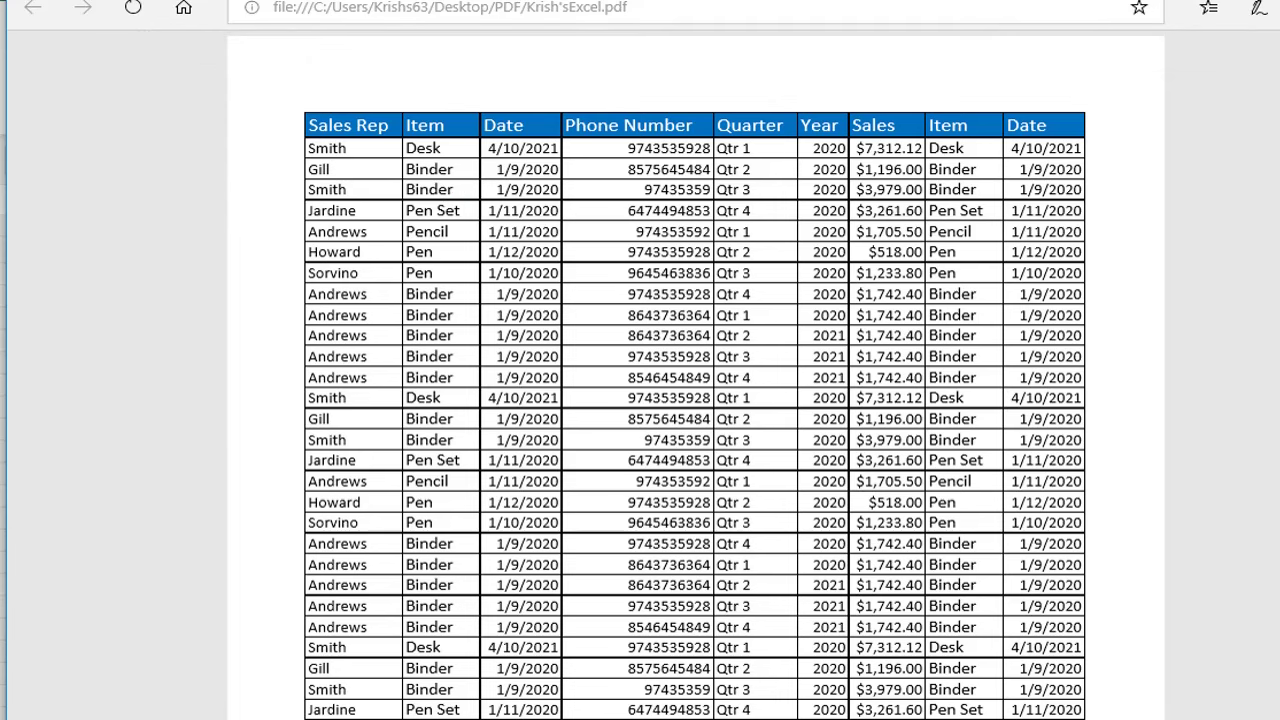
key("alt+F4")
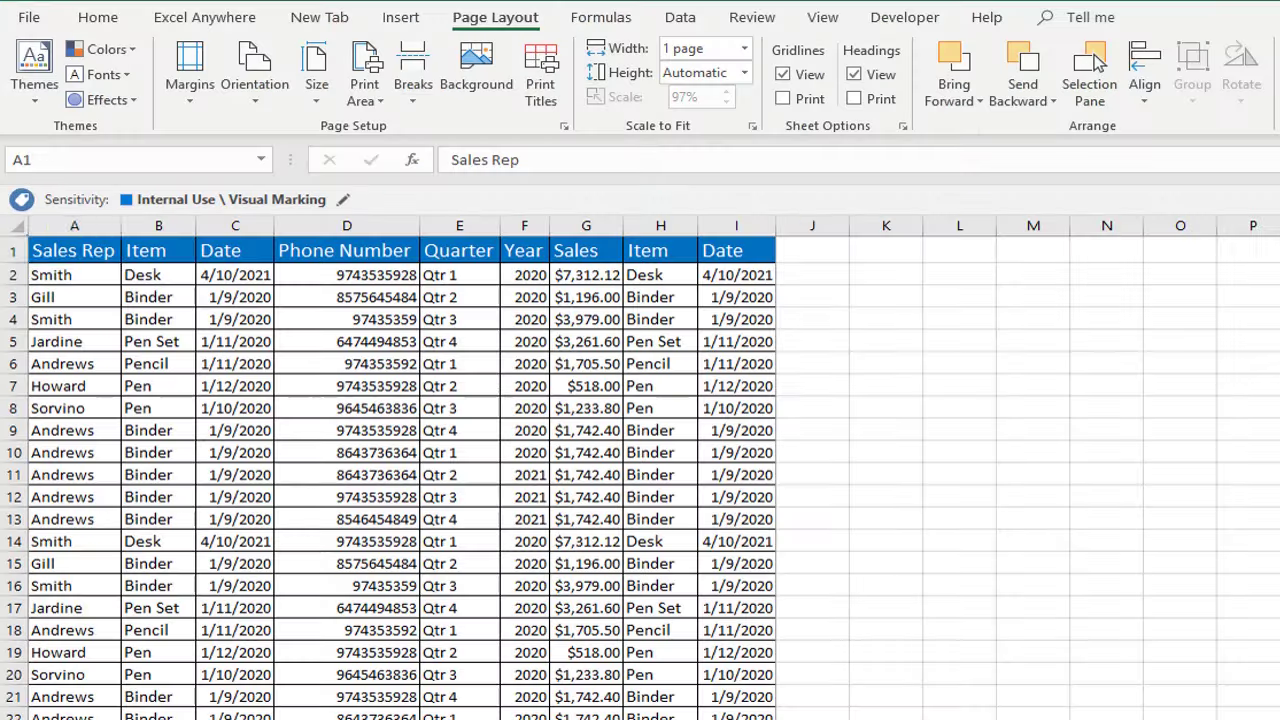
- Return to Excel and open the customization settings from the Quick Access Toolbar
left_click(936, 335)
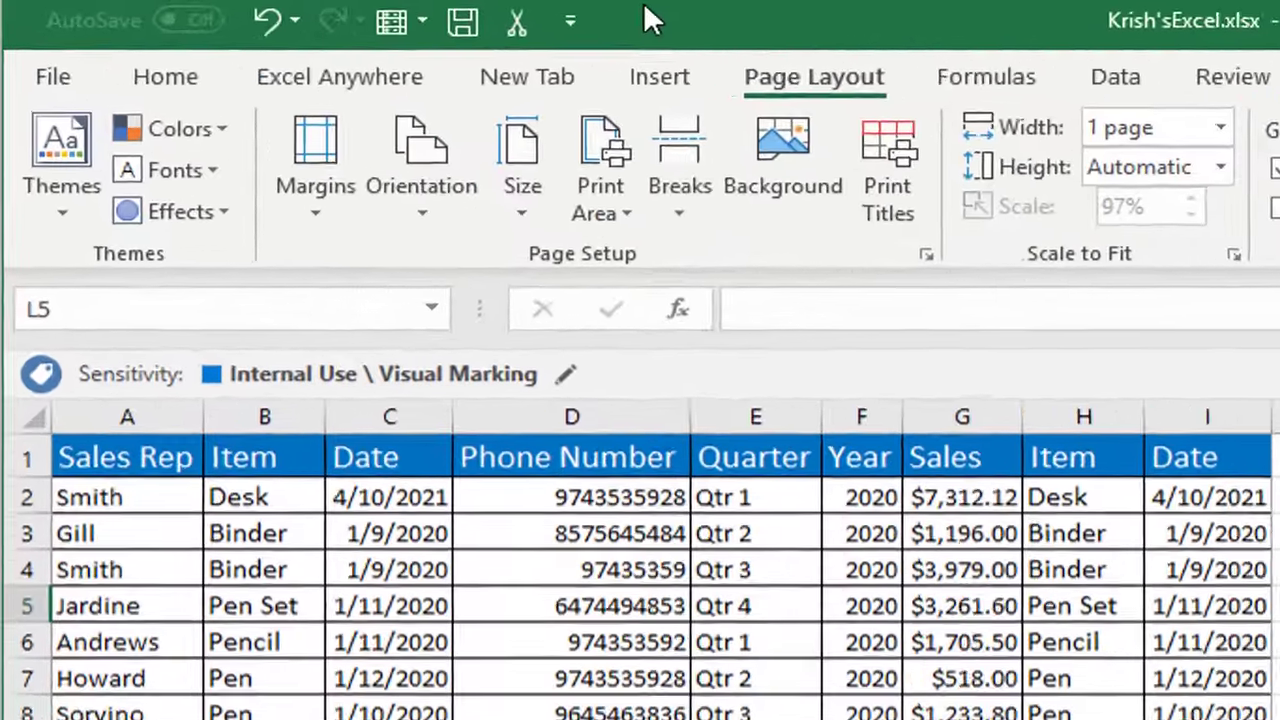
right_click(396, 9)
right_click(376, 16)
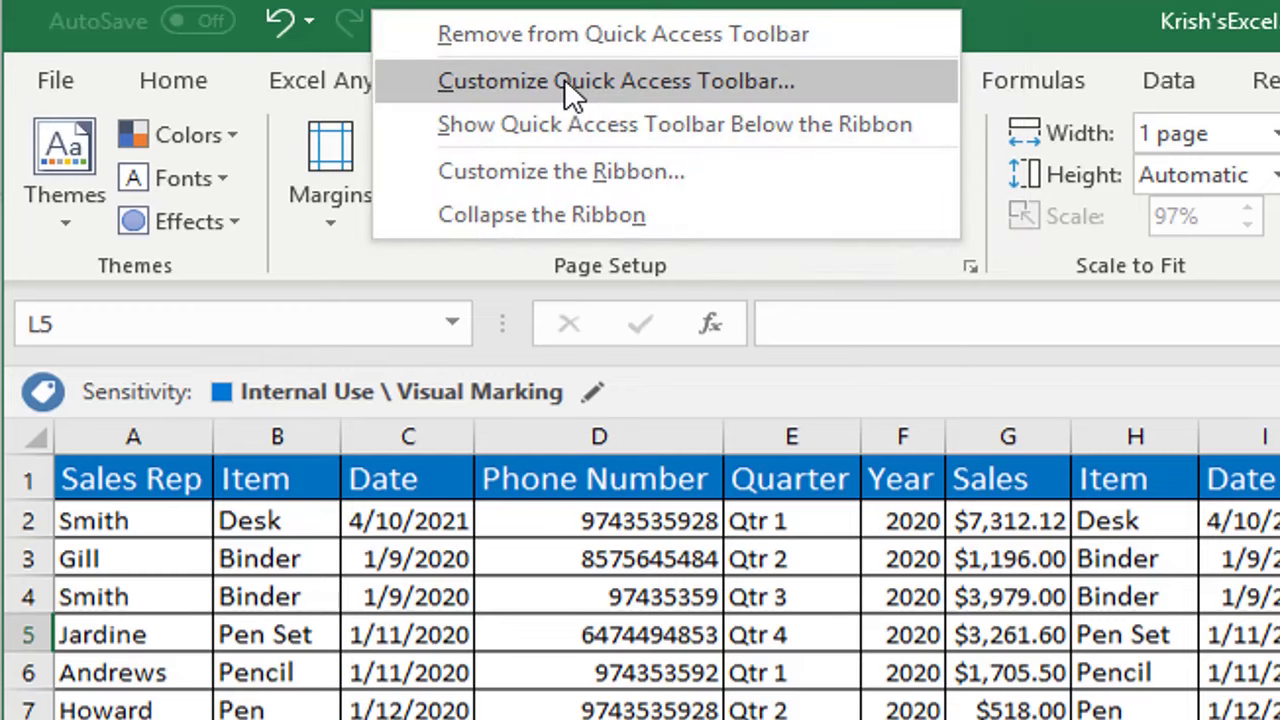
left_click(564, 80)
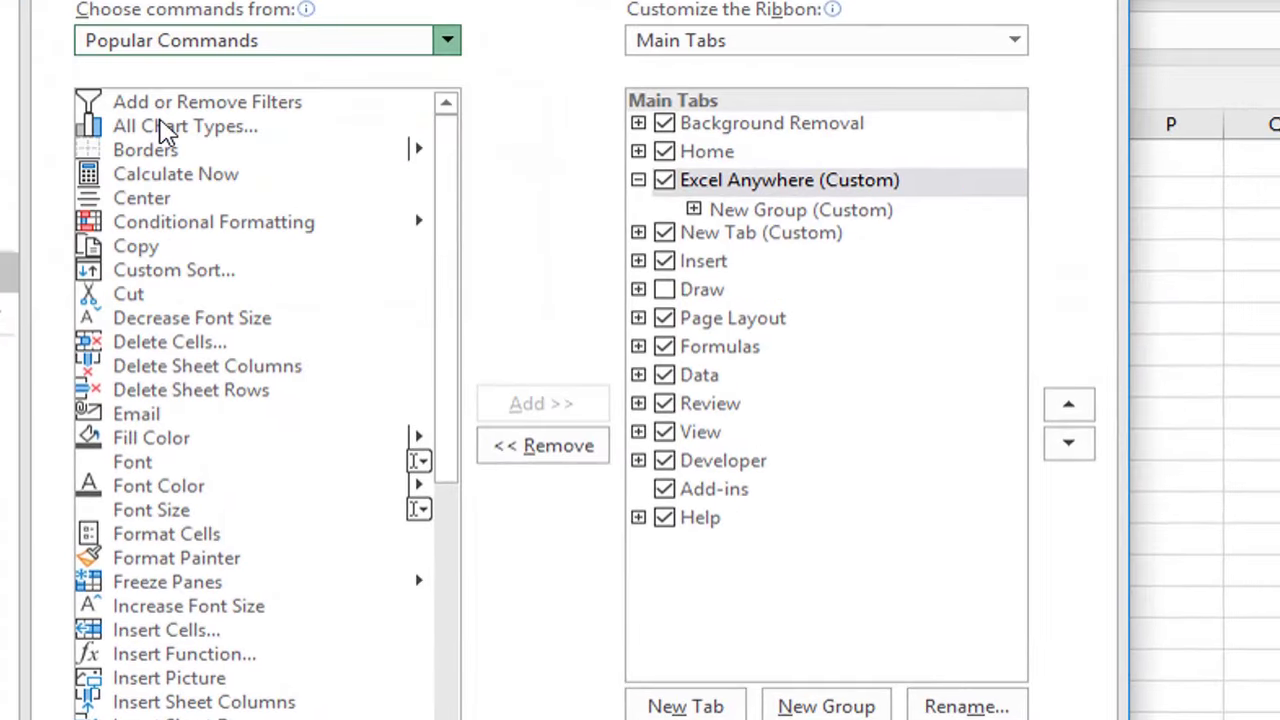
- Add Publish as PDF or XPS from All Commands to the custom New Group
left_click(165, 132)
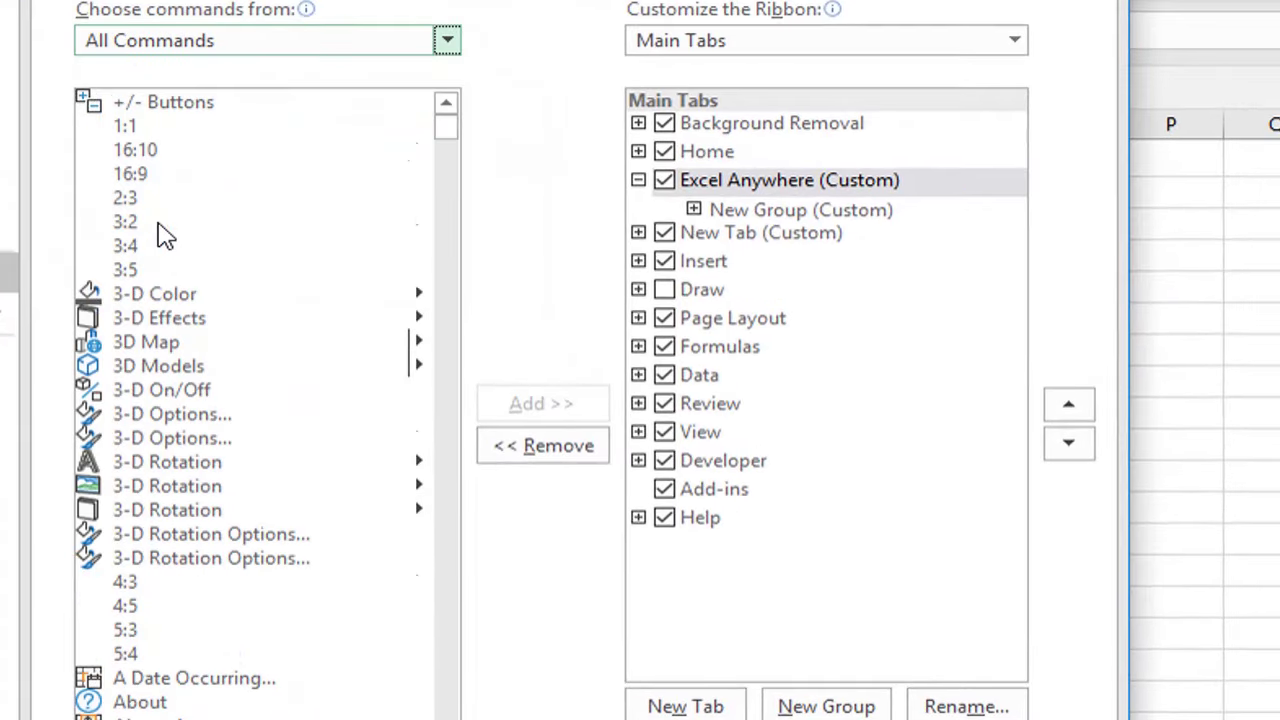
left_click(170, 343)
scroll(170, 343, "down", 20)
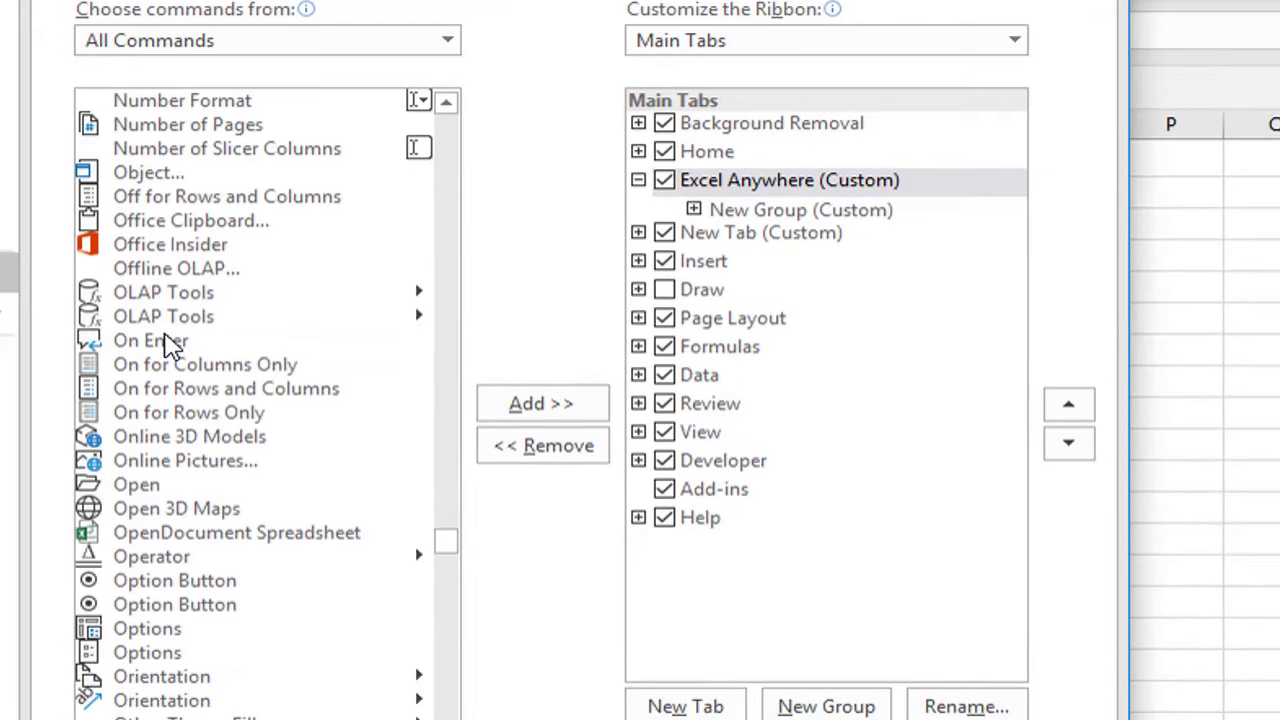
scroll(148, 545, "down", 20)
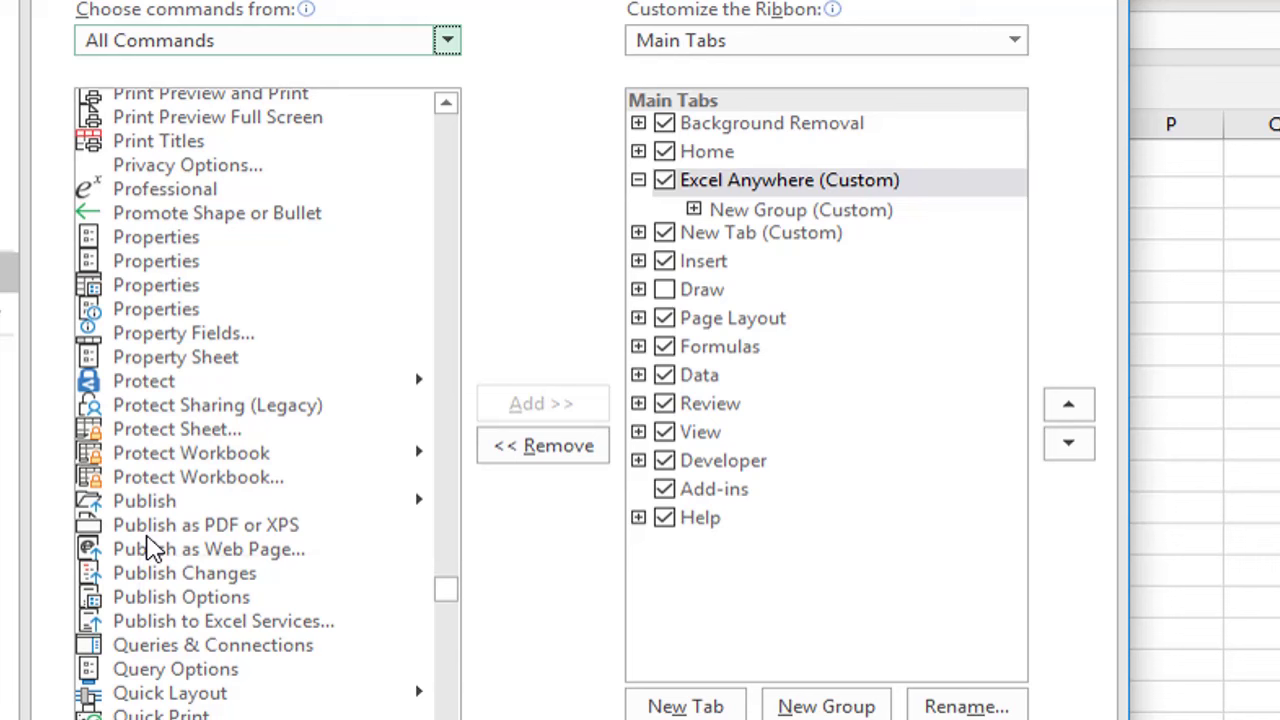
left_click(148, 548)
left_click(147, 527)
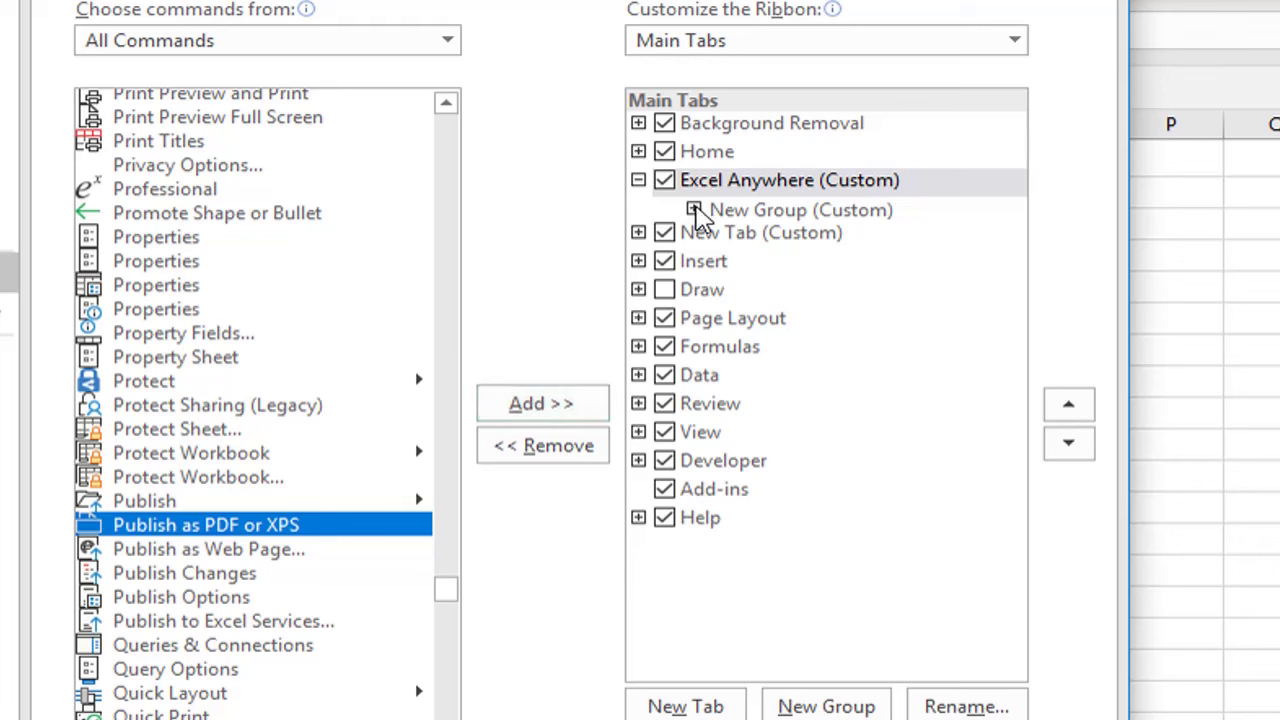
left_click(694, 210)
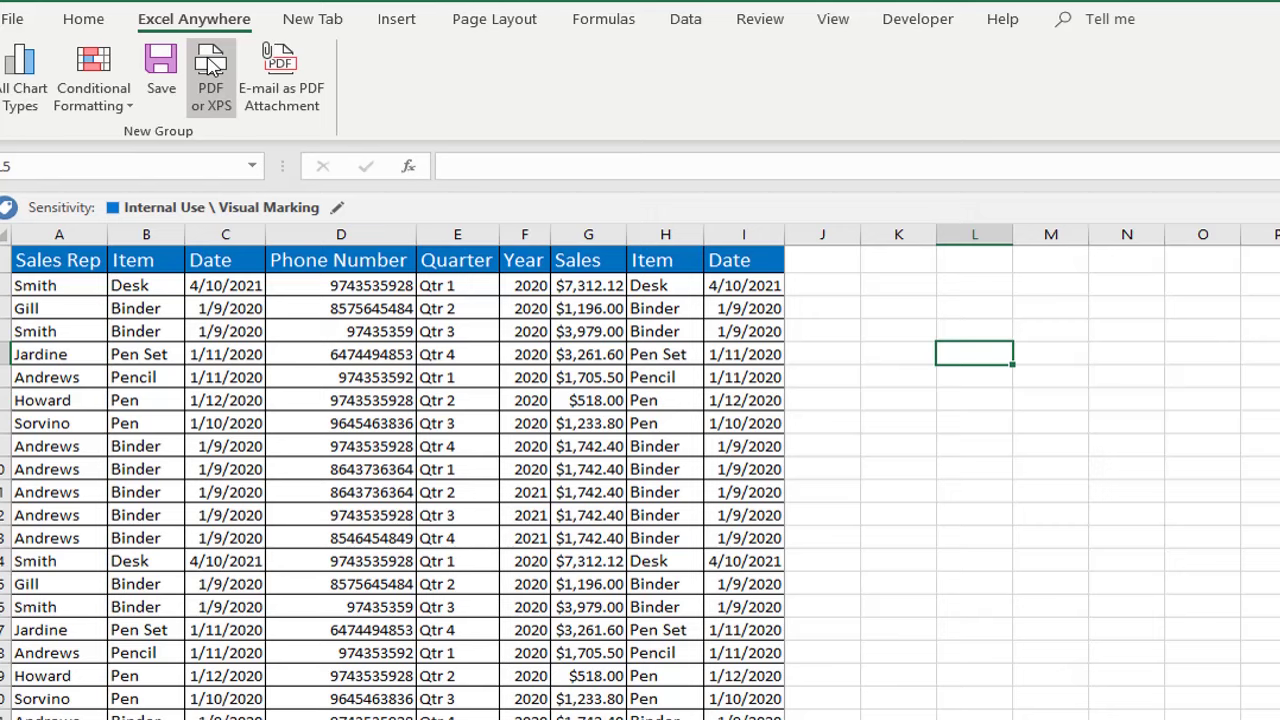
- Publish a second PDF, its name prefixed with 'File 2', into the Desktop PDF folder
left_click(211, 66)
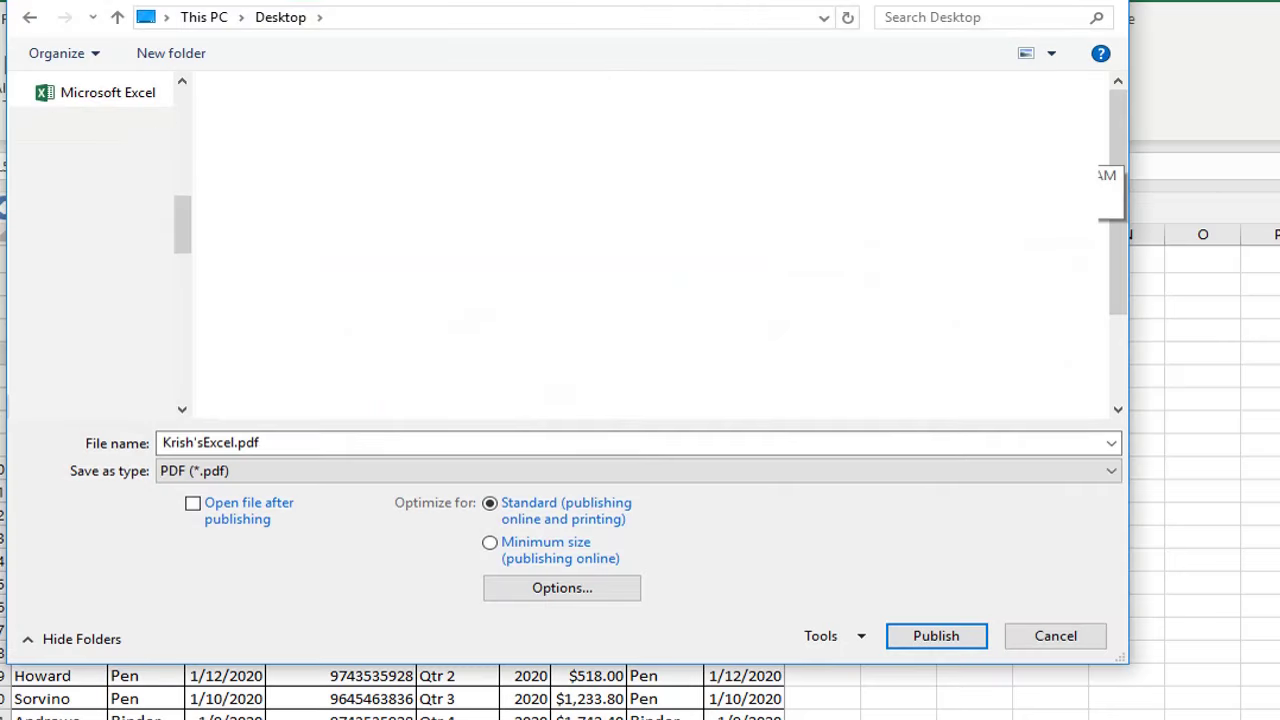
double_click(914, 150)
type("Fil")
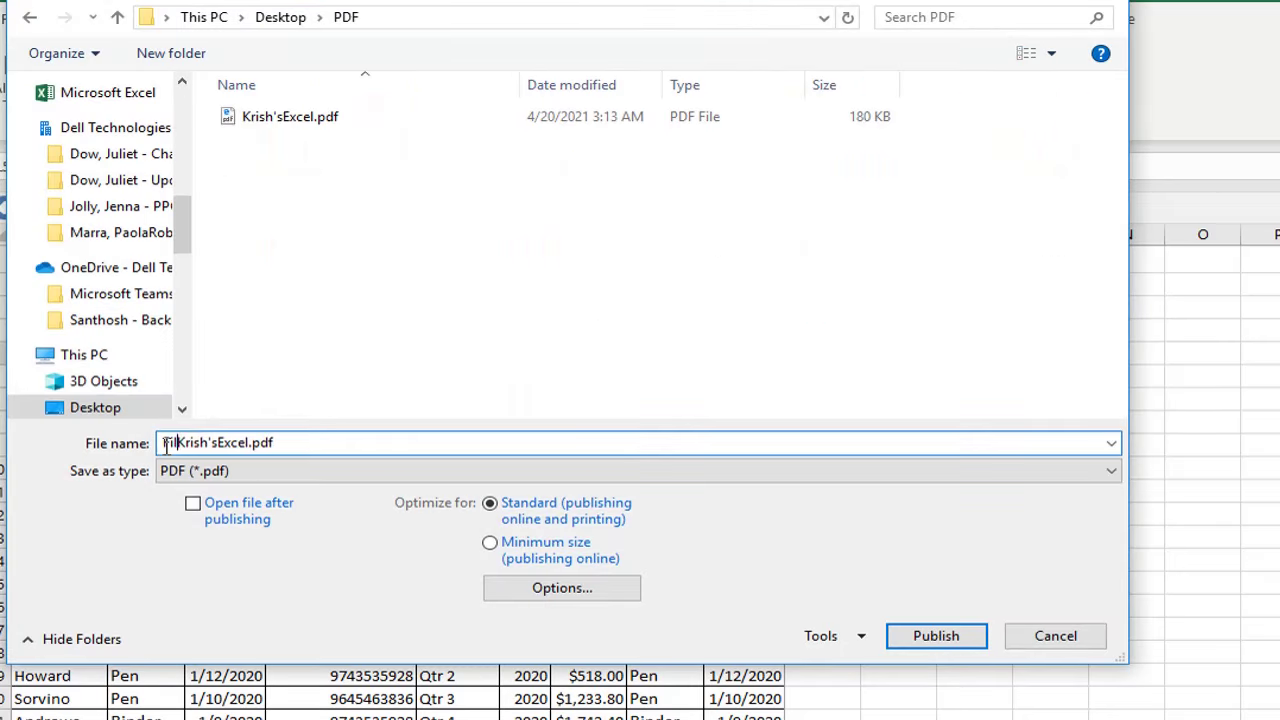
left_click(165, 443)
type("File 2")
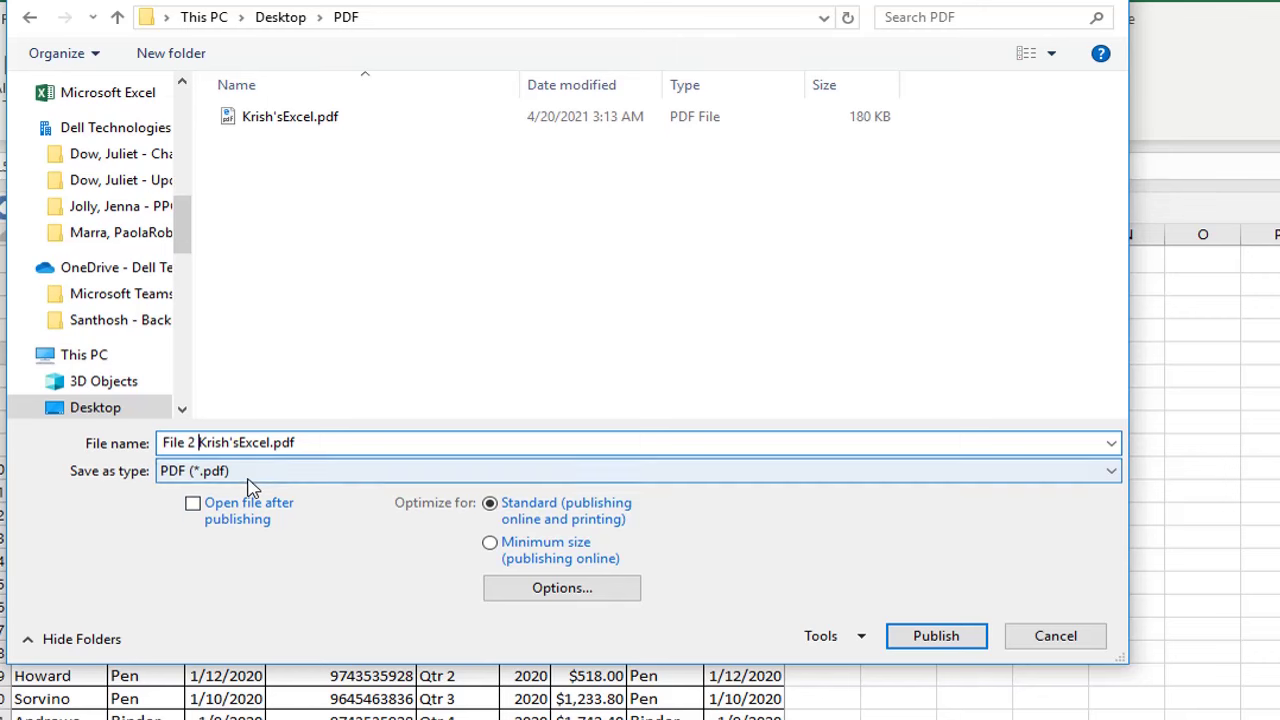
left_click(933, 640)
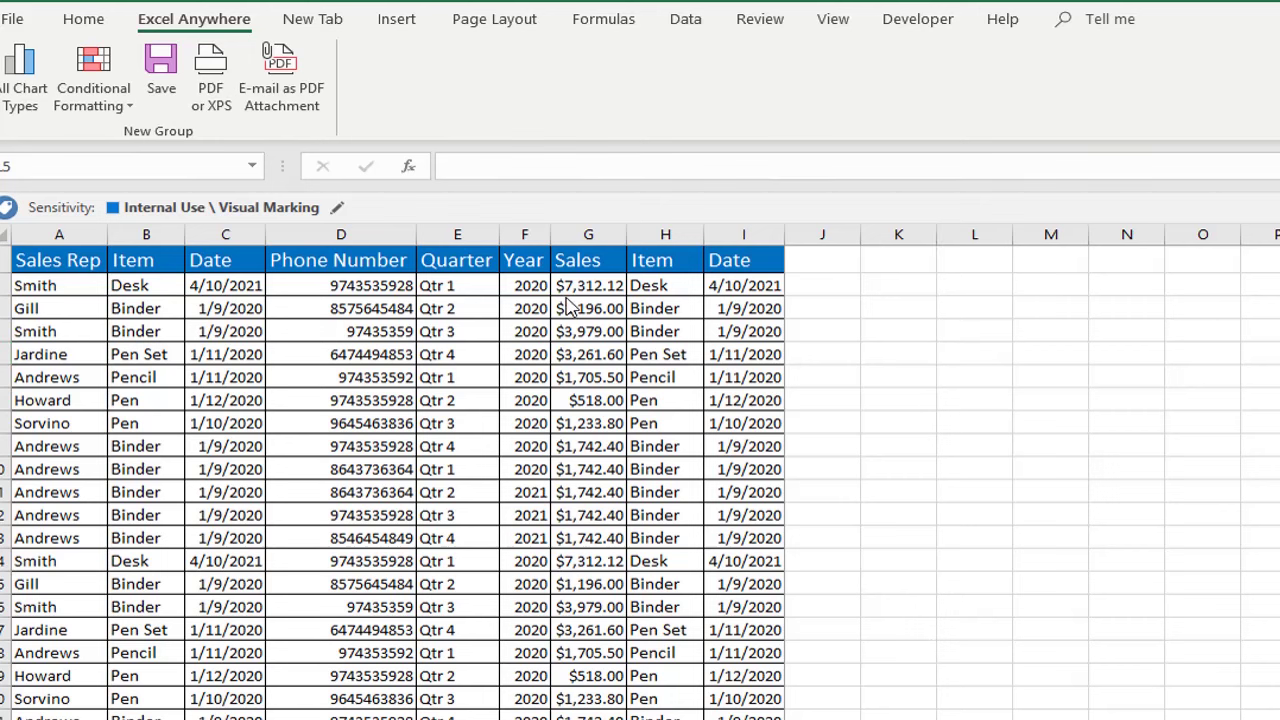
key("super+e")
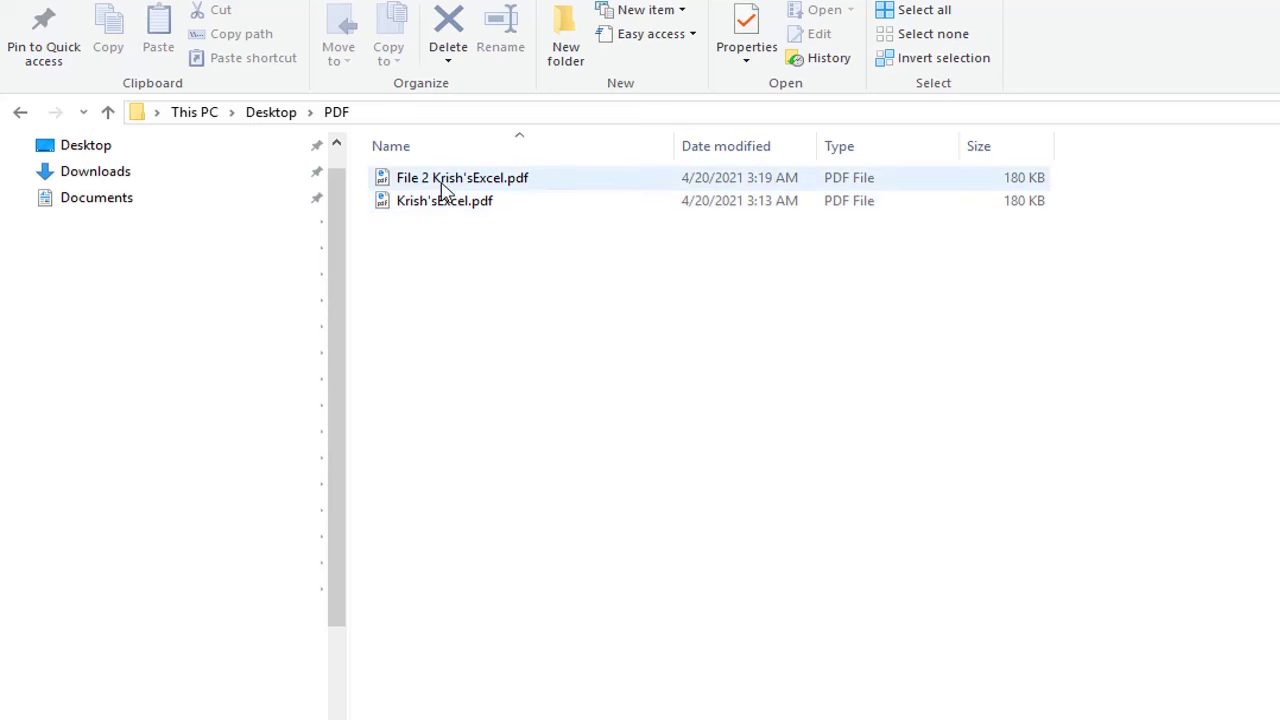
- Open the File 2 PDF to verify the sales table, close it, and return to Excel
left_click(446, 187)
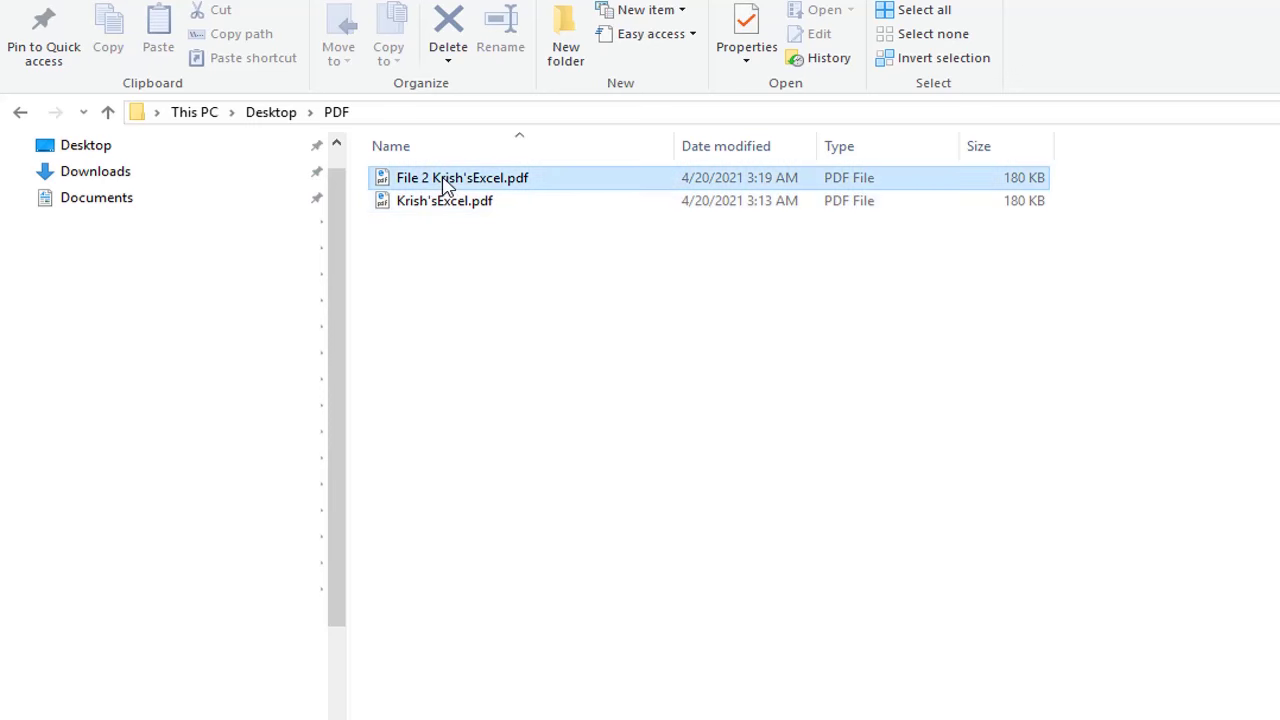
double_click(446, 187)
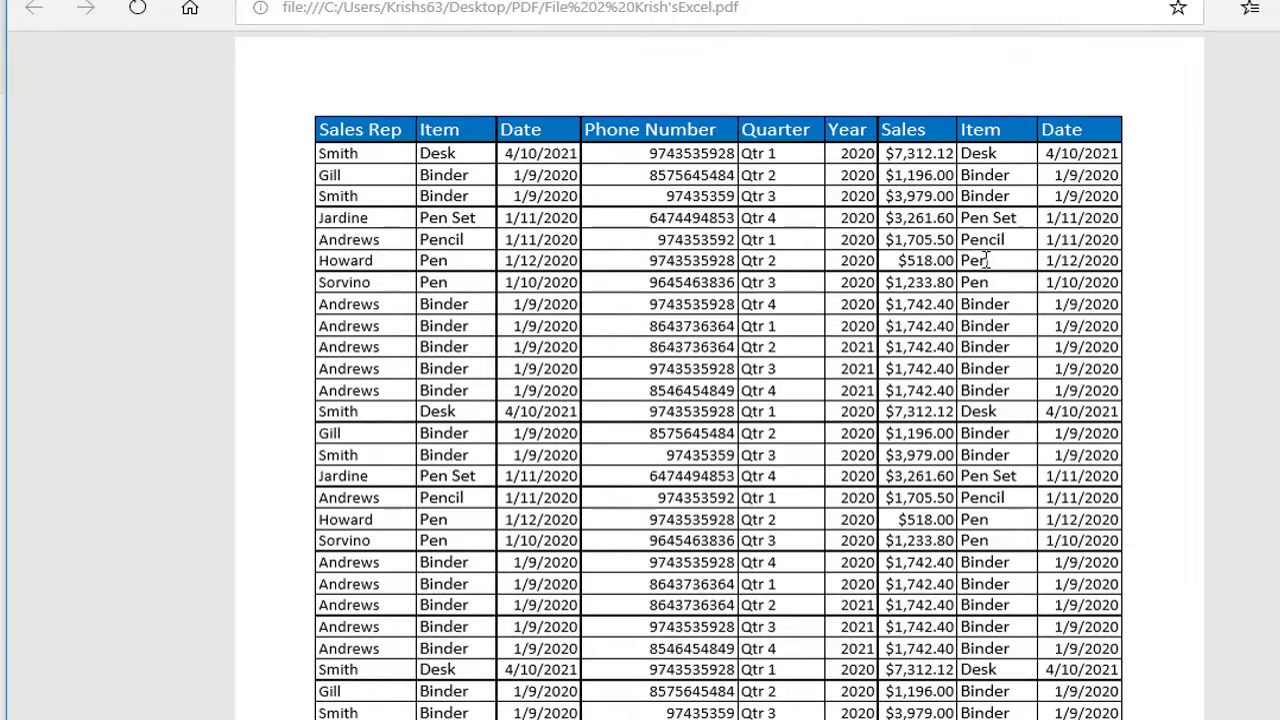
key("alt+F4")
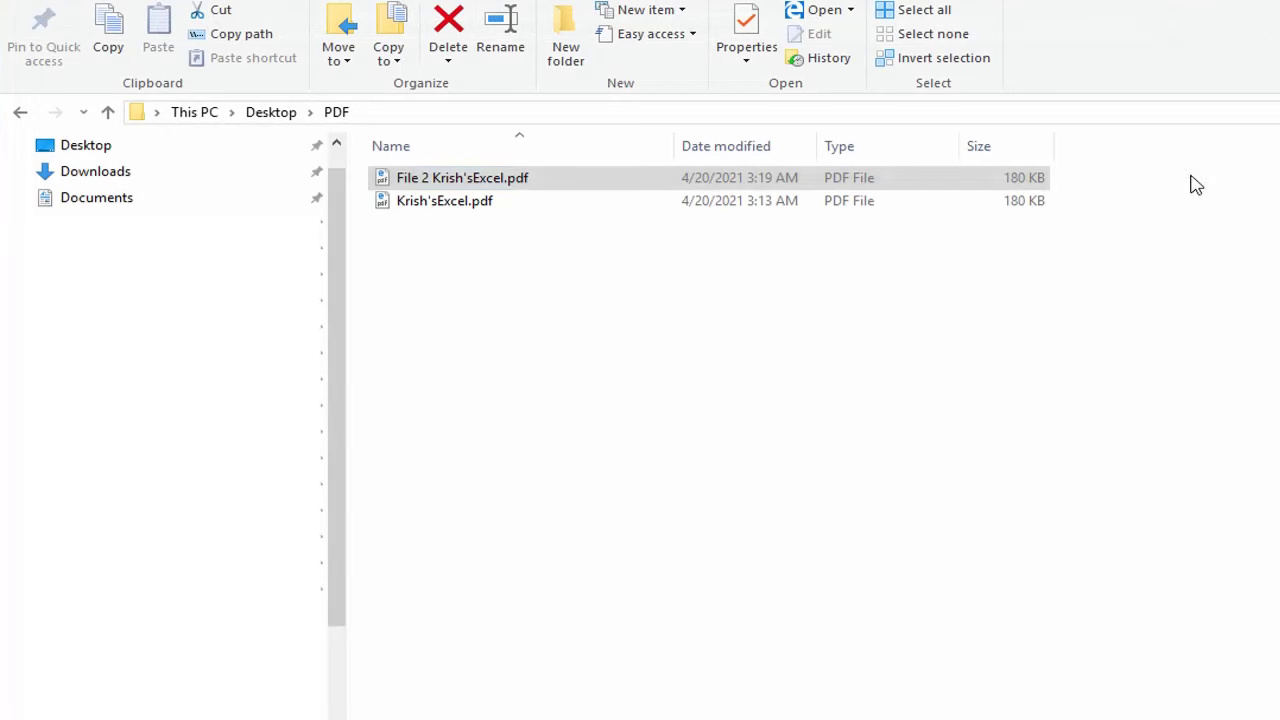
left_click(1086, 409)
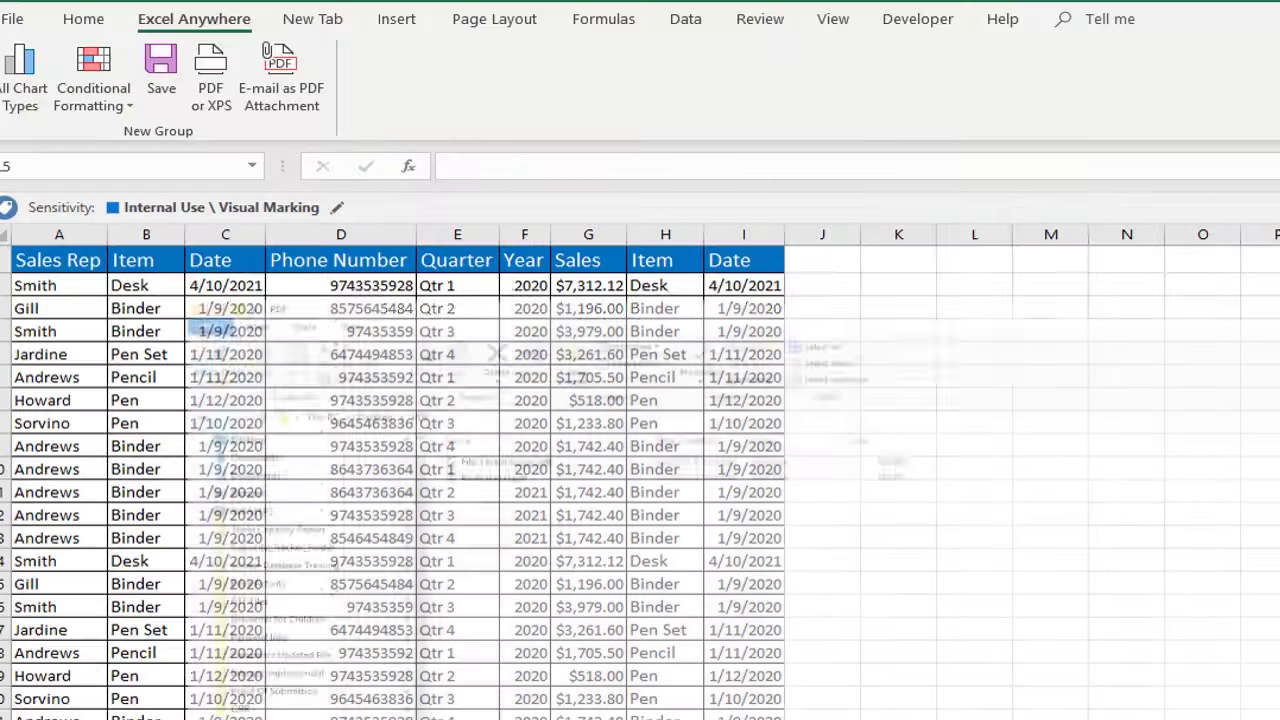
left_click(945, 352)
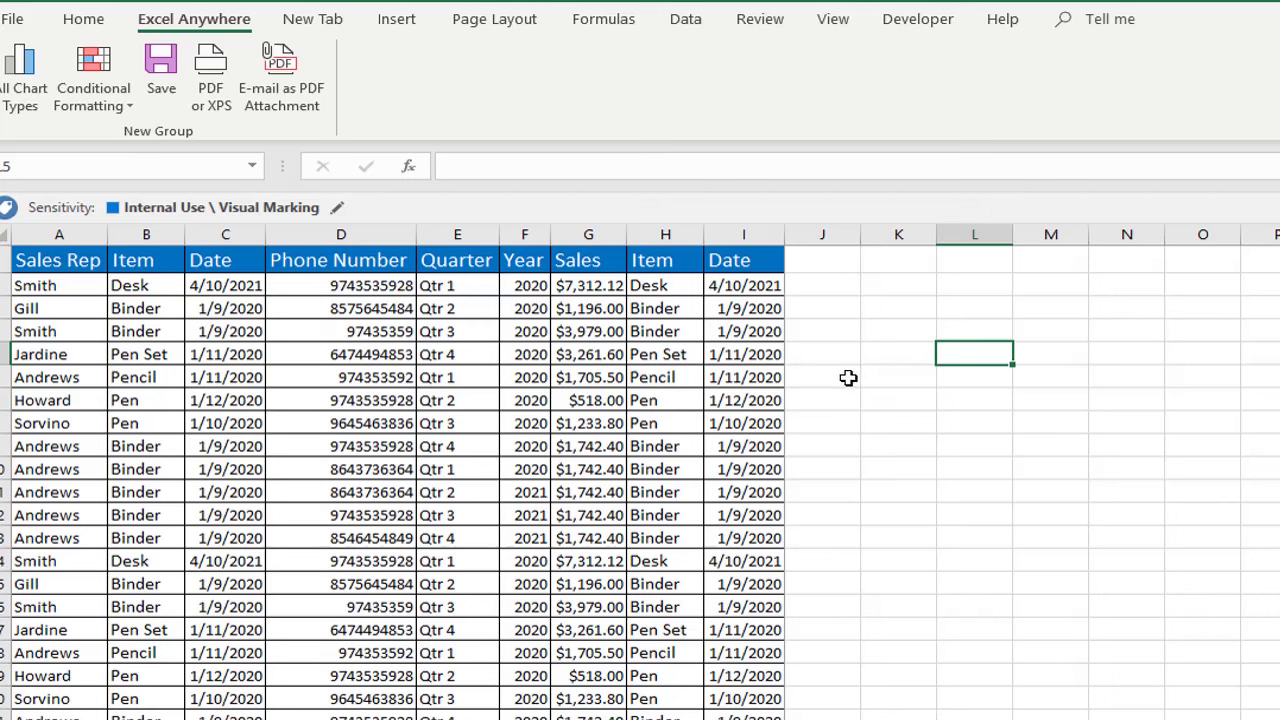
- Show the Page Layout ribbon with scale-to-fit width 1 page and height Automatic
left_click(507, 25)
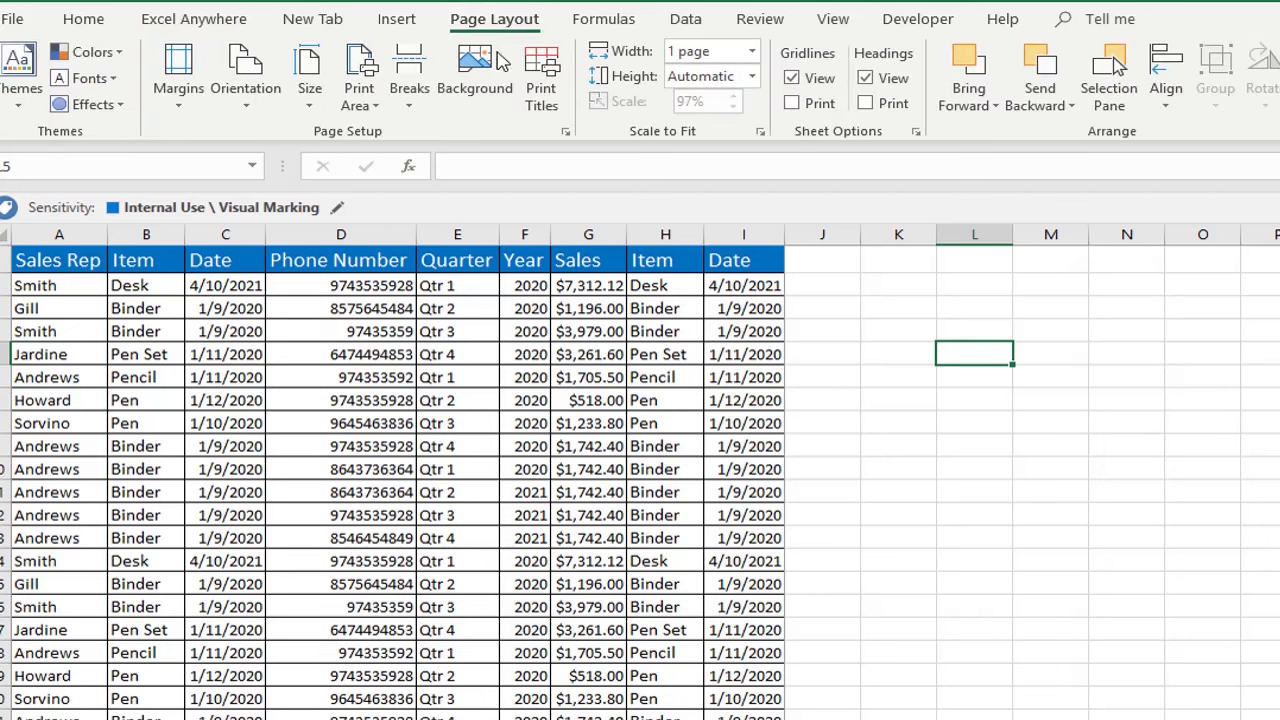